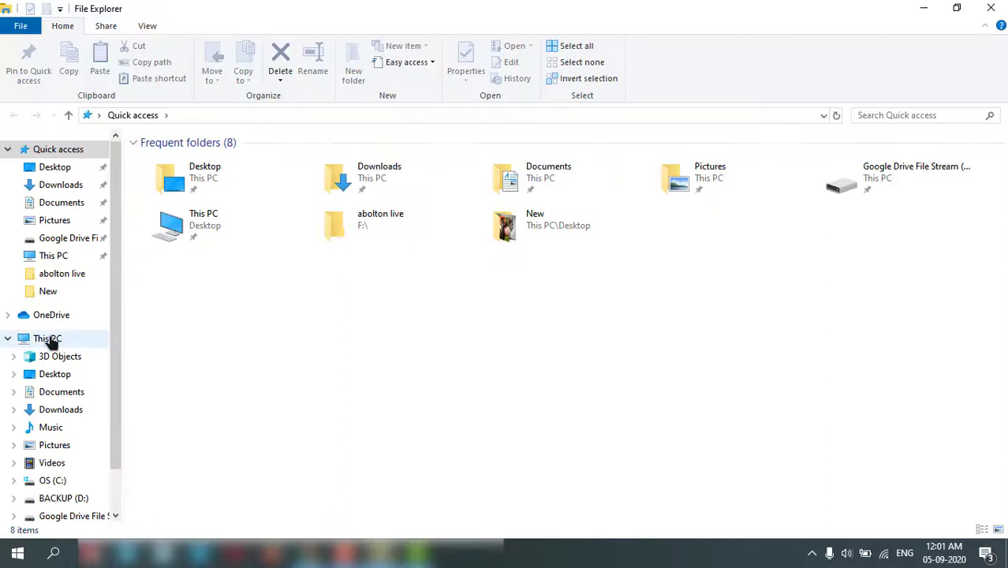
- Bring up the This PC context menu in File Explorer's navigation pane
right_click(48, 338)
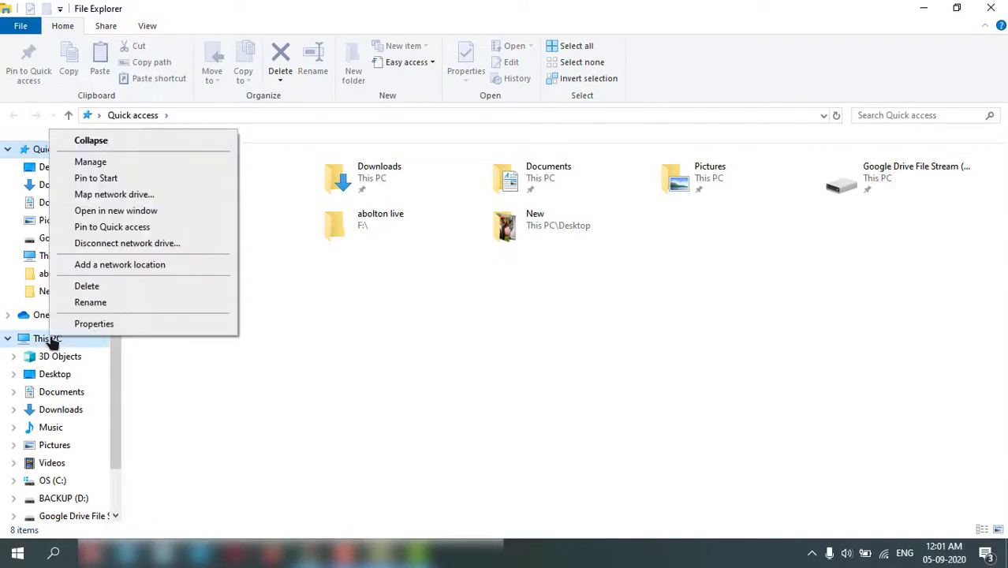
- Enable 'Allow remote connections' on the Remote tab of System Properties, accepting the power warning
left_click(126, 325)
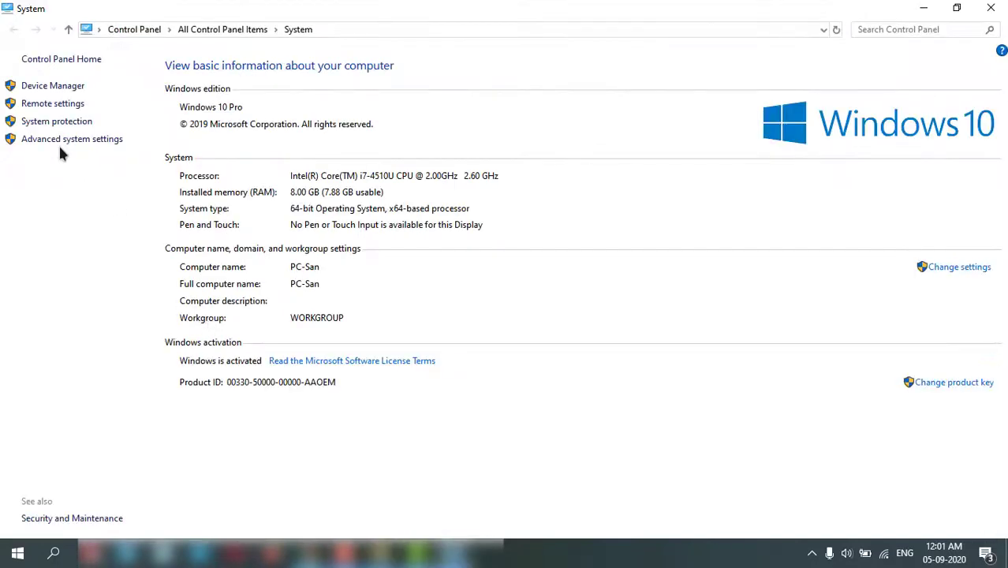
left_click(62, 142)
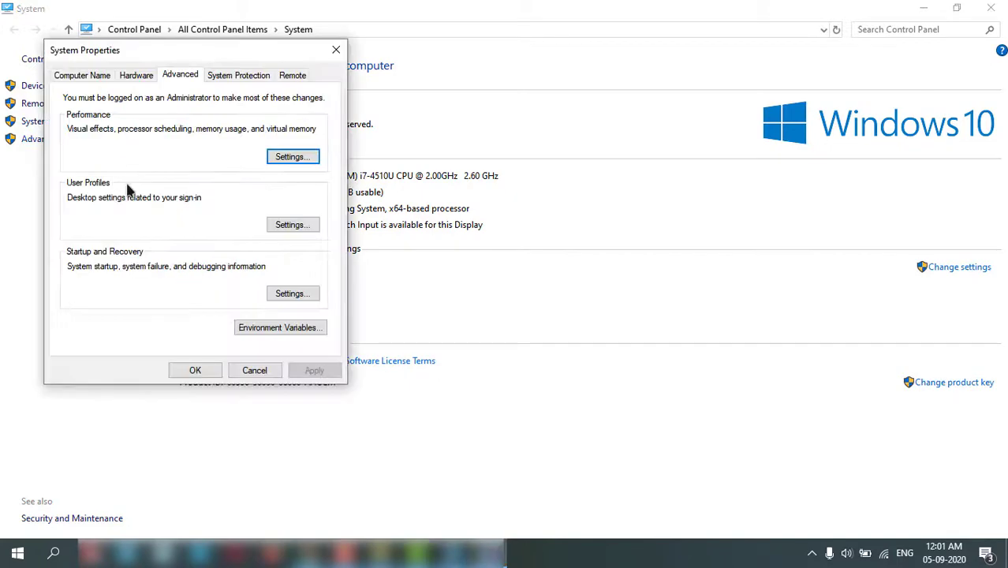
left_click(292, 75)
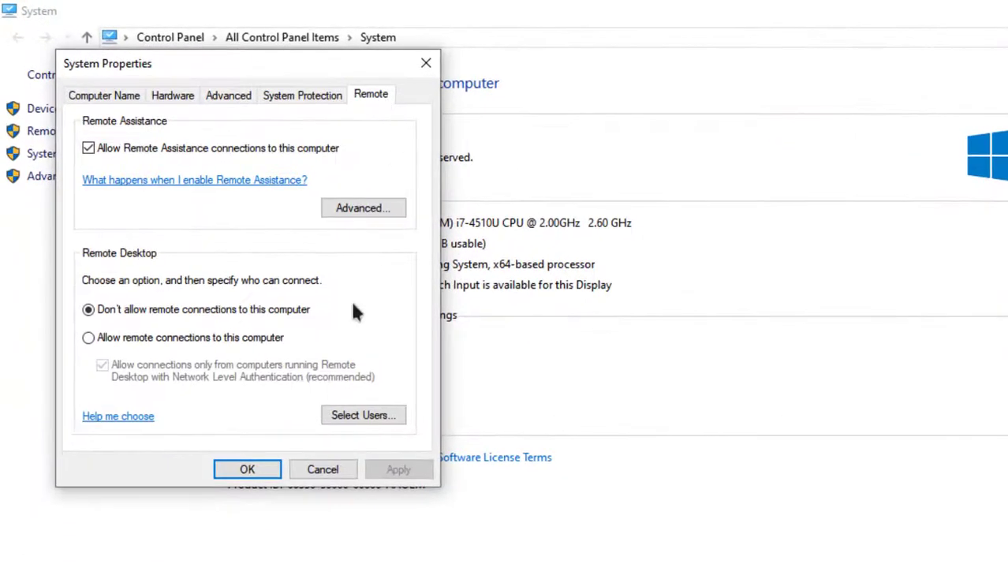
left_click(117, 337)
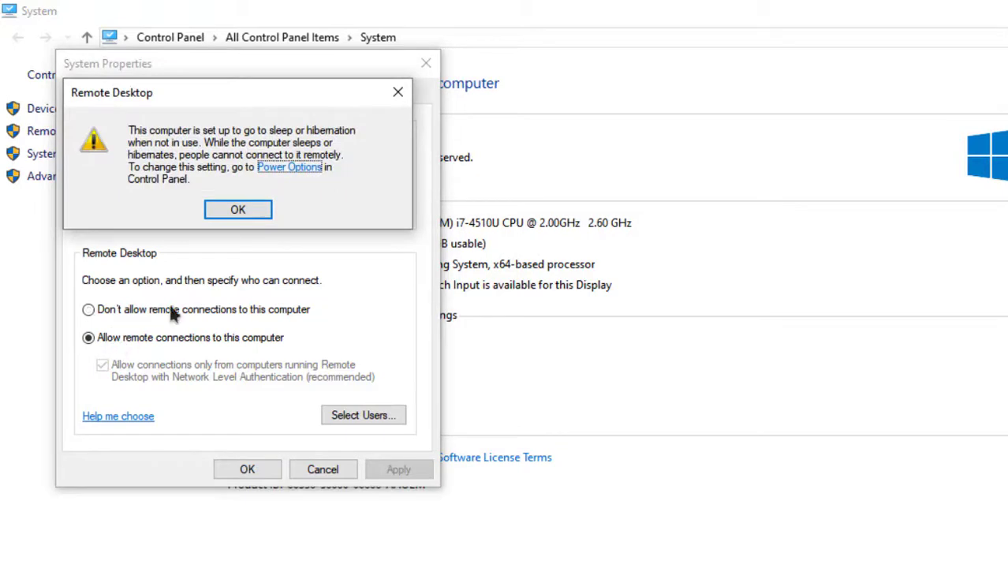
left_click(237, 210)
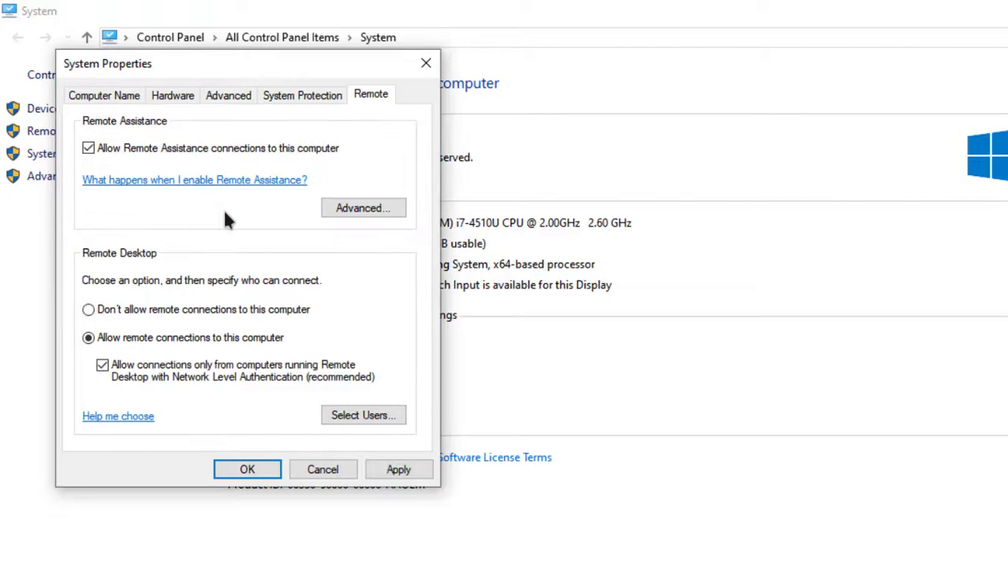
left_click(398, 469)
left_click(247, 469)
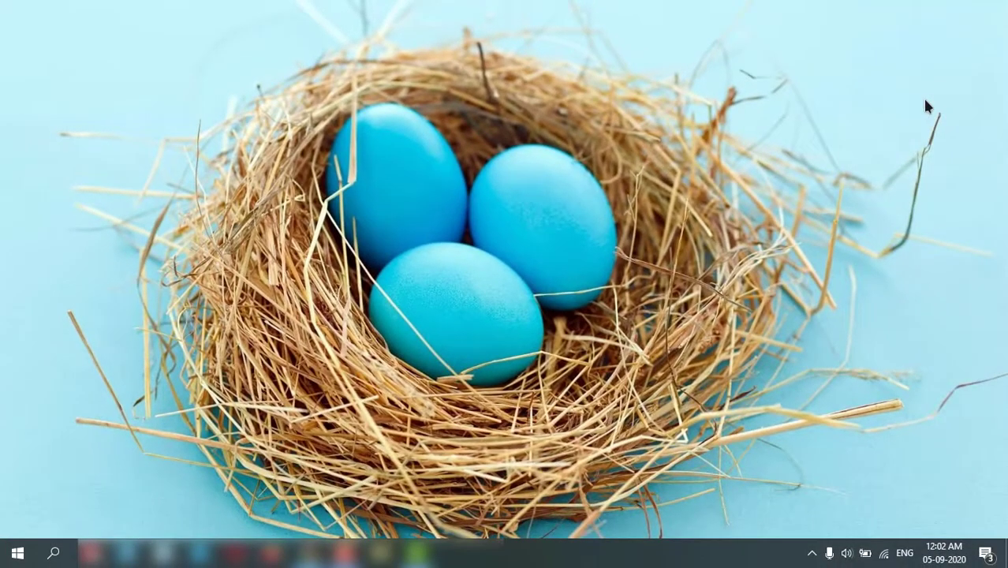
- Launch Remote Desktop Connection by running mstsc from the Win+R Run dialog
key("super+r")
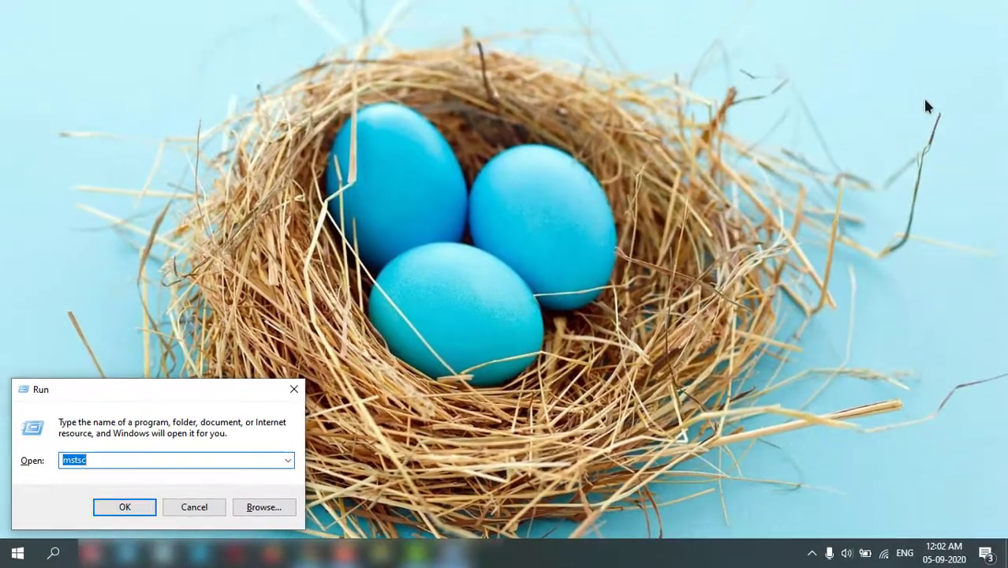
key("Return")
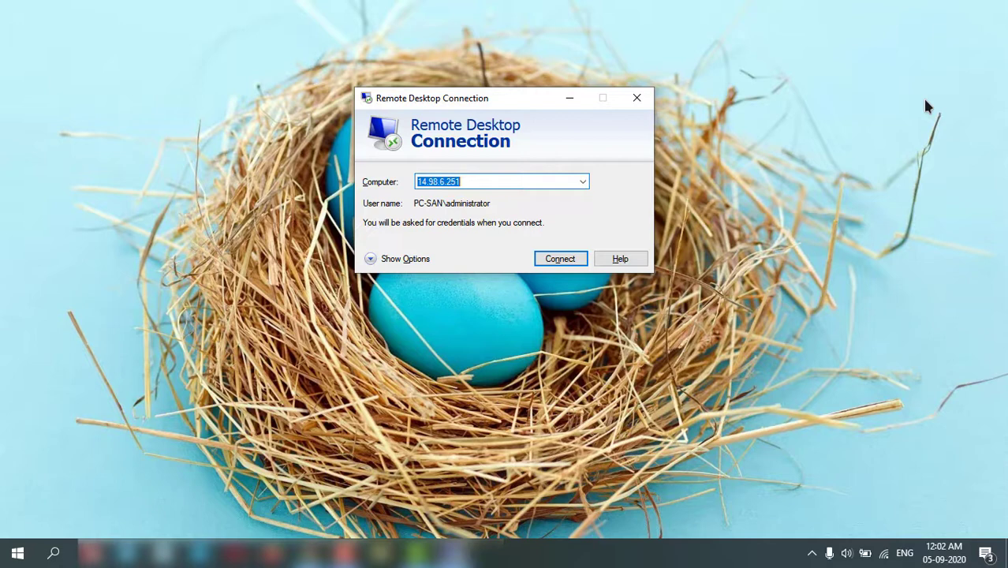
- Close the Remote Desktop Connection window, leaving only the desktop
left_click(637, 98)
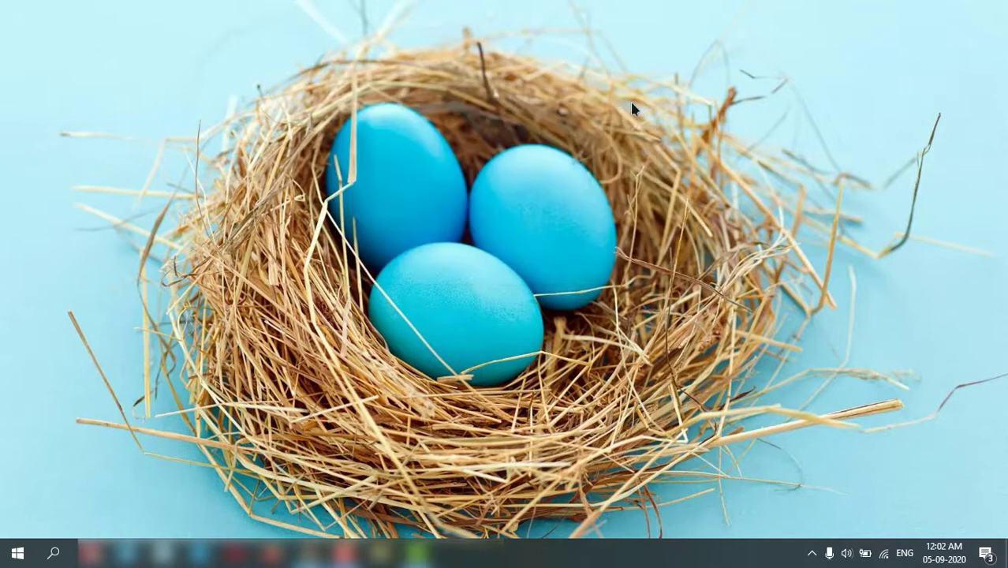